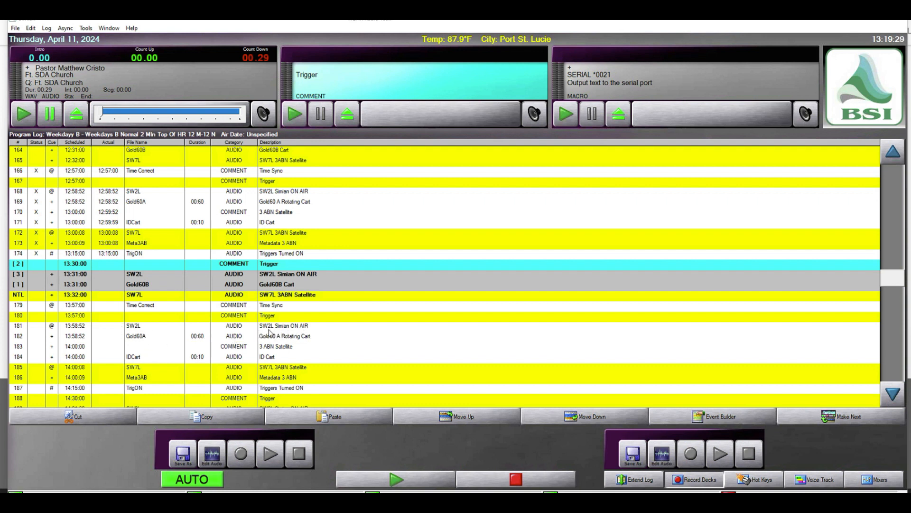
pyautogui.rightClick(603, 168)
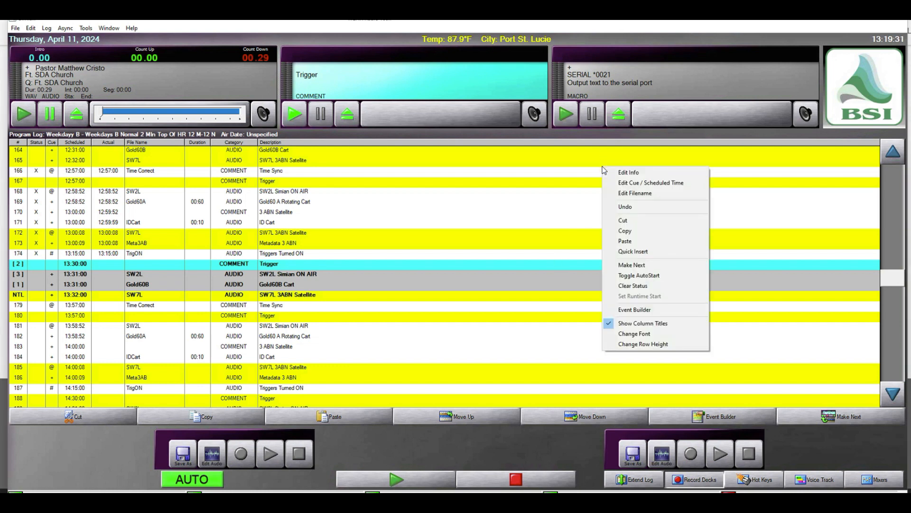
pyautogui.click(636, 310)
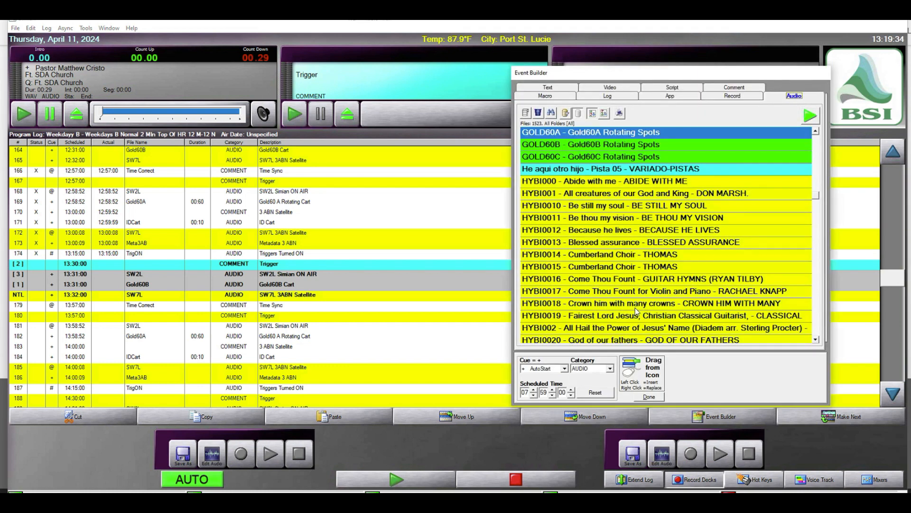
pyautogui.click(546, 96)
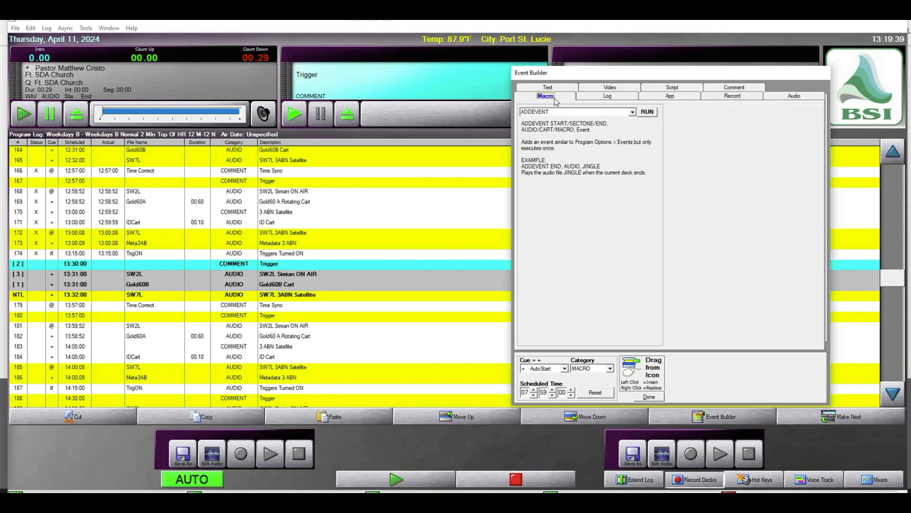
pyautogui.click(649, 397)
# Open the Event Builder for the program log and start a new, empty cart
pyautogui.rightClick(638, 263)
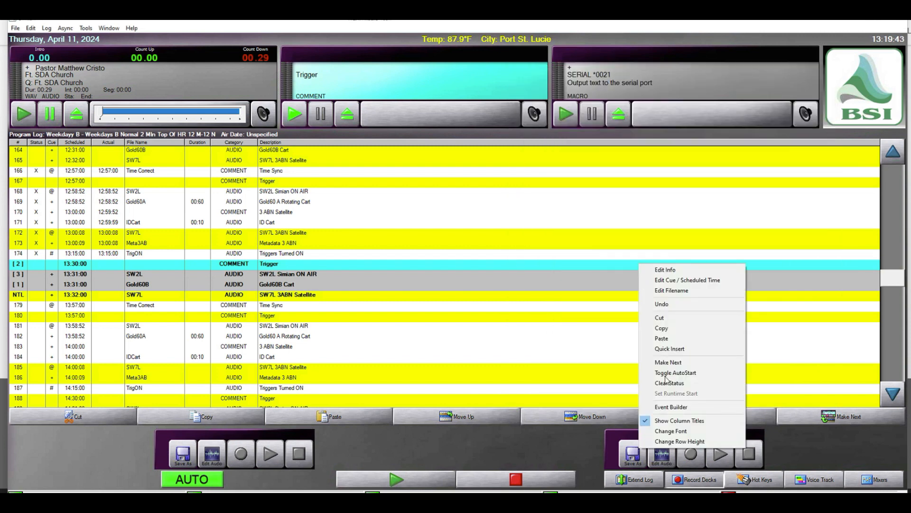
pyautogui.click(669, 406)
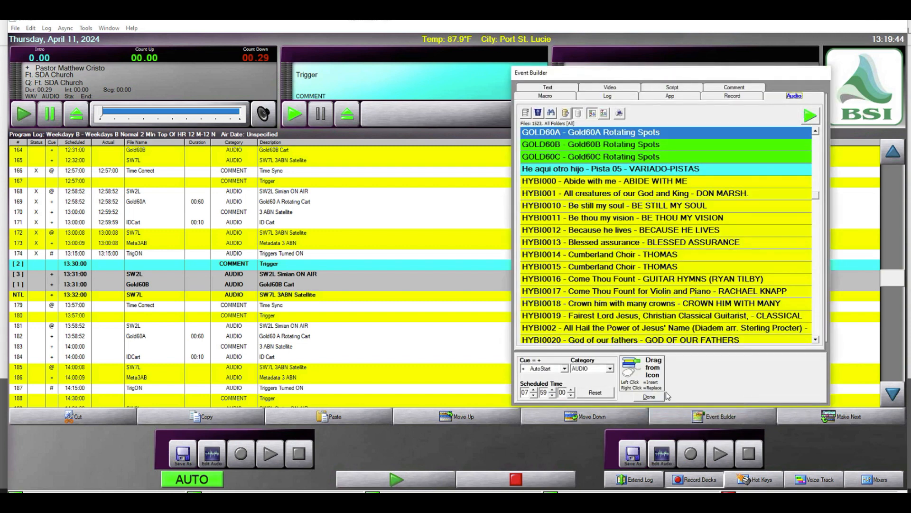
pyautogui.click(526, 113)
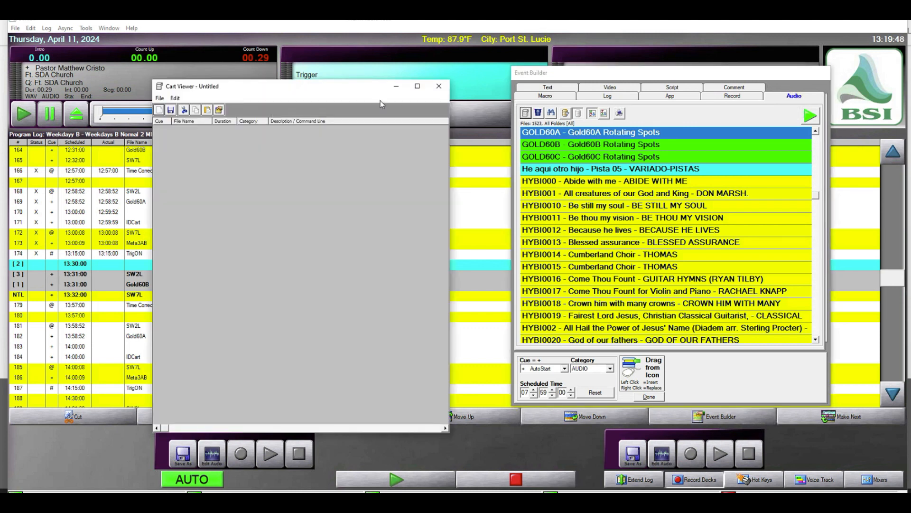
# Choose the SERIAL macro in the Event Builder and complete its command as SERIAL *0071
pyautogui.click(545, 96)
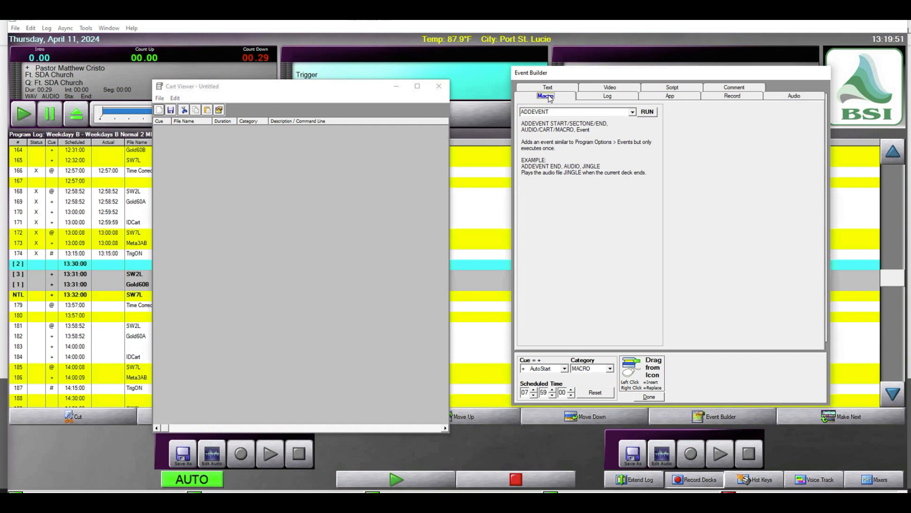
pyautogui.click(633, 112)
pyautogui.moveTo(634, 129); pyautogui.dragTo(634, 151)
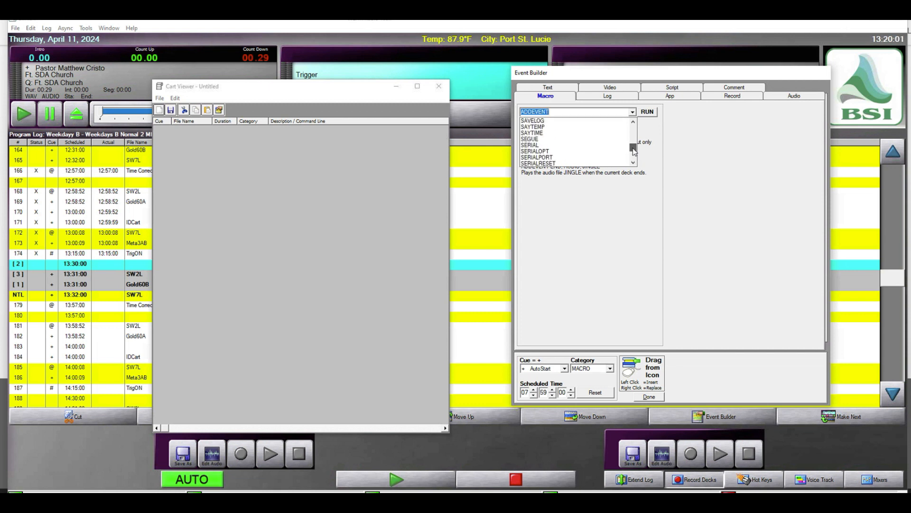
pyautogui.click(537, 148)
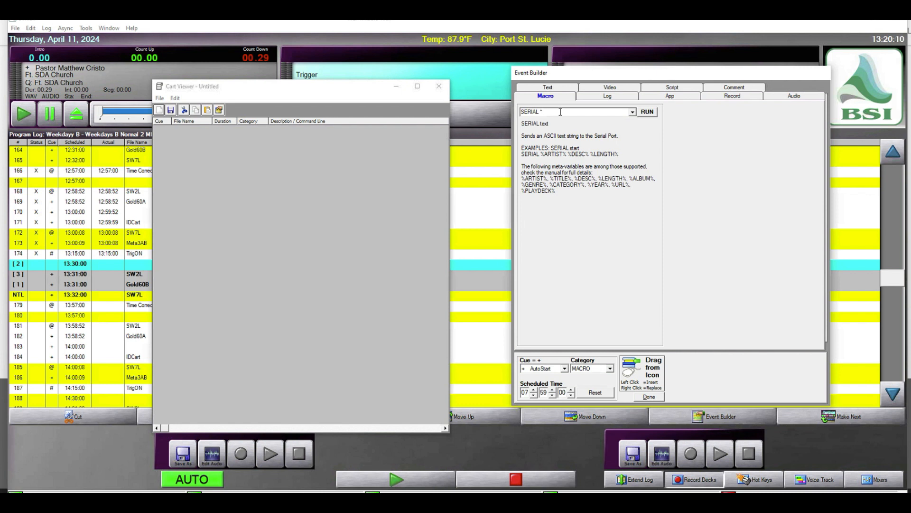
pyautogui.write('00')
pyautogui.write('71')
# Set the macro's cue to Manual, reset its scheduled time, and insert it into the new cart
pyautogui.click(565, 369)
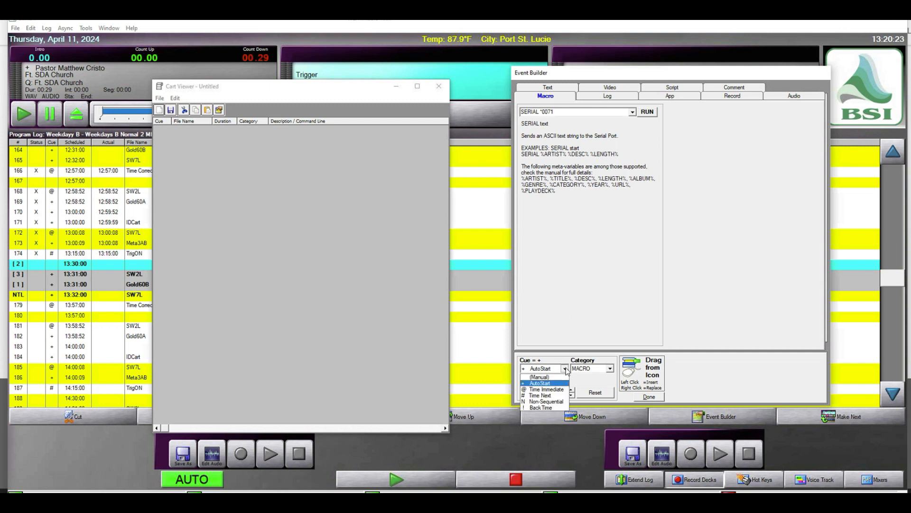
pyautogui.click(540, 377)
pyautogui.click(596, 393)
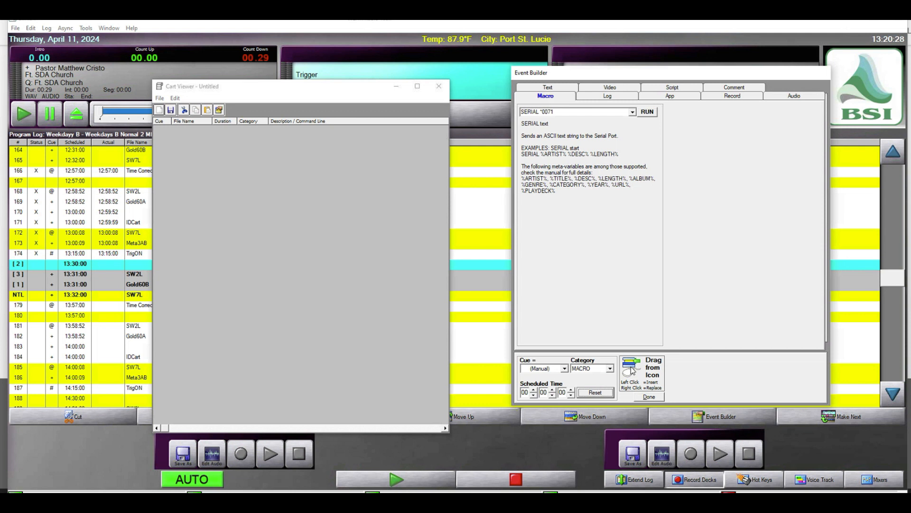
pyautogui.moveTo(632, 370); pyautogui.dragTo(349, 220)
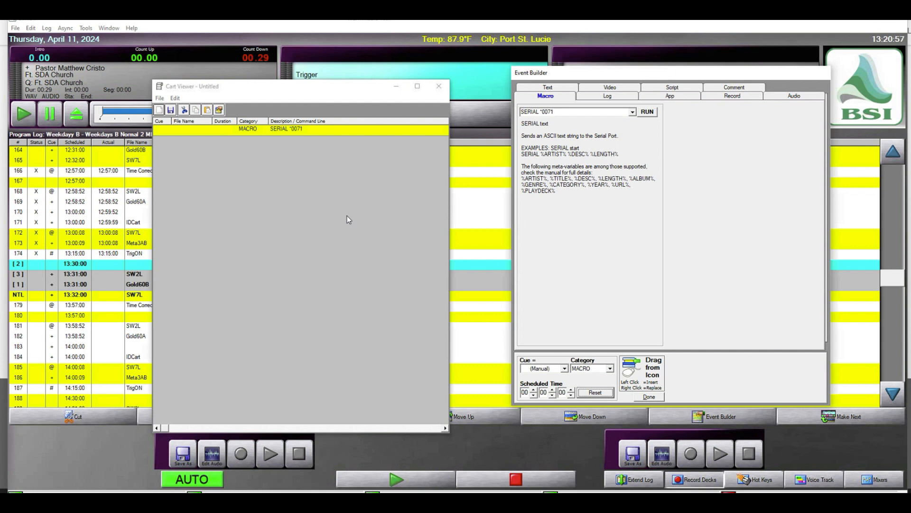
# Set up saving the cart under a new name, with d:\utility as the location and SW7L as the file name
pyautogui.click(160, 99)
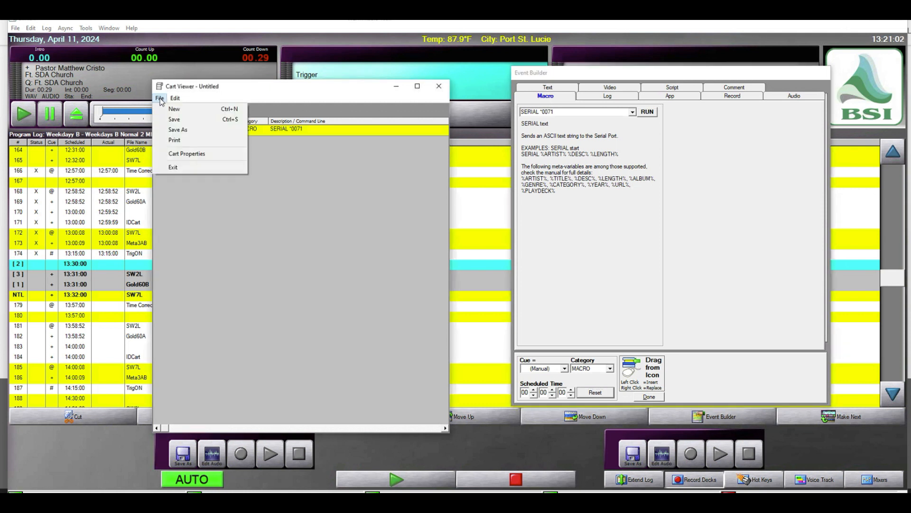
pyautogui.click(179, 131)
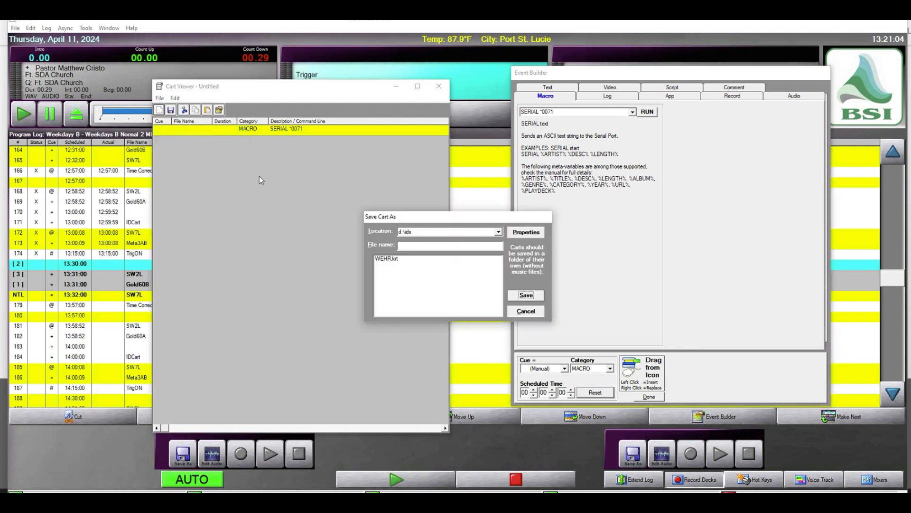
pyautogui.click(498, 233)
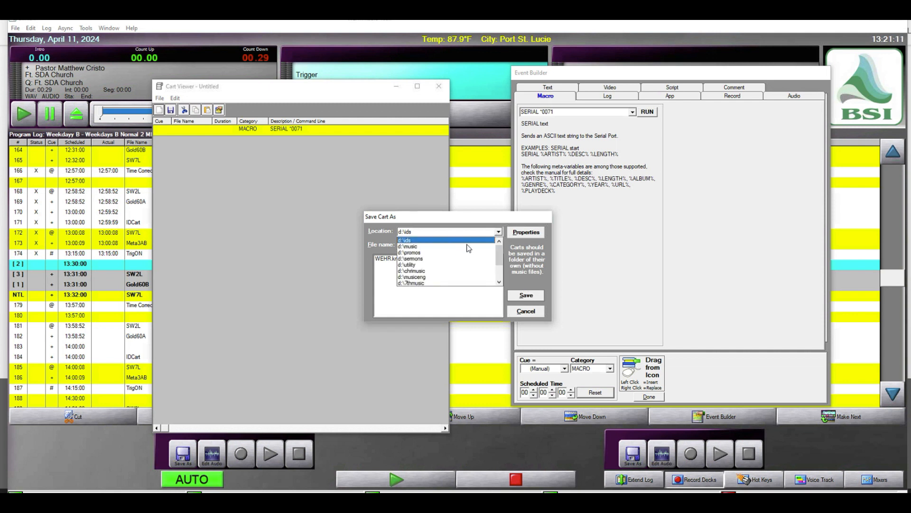
pyautogui.click(413, 265)
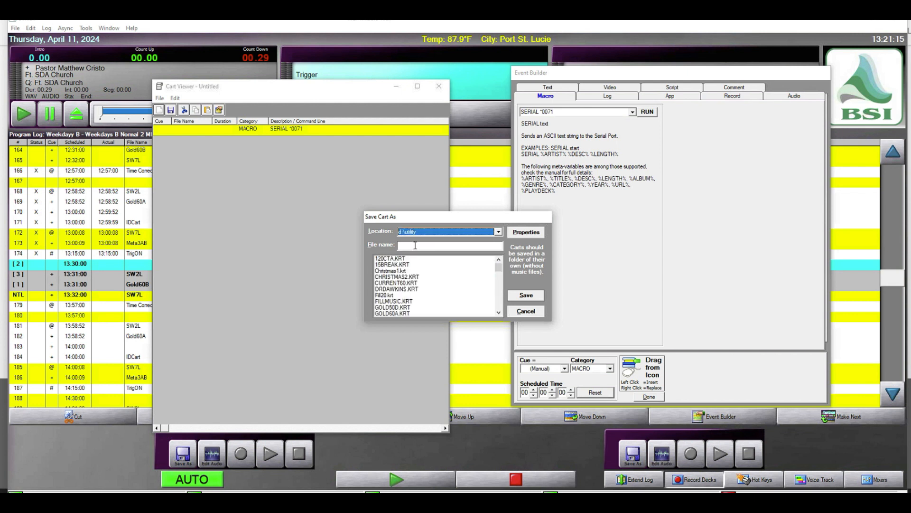
pyautogui.click(416, 246)
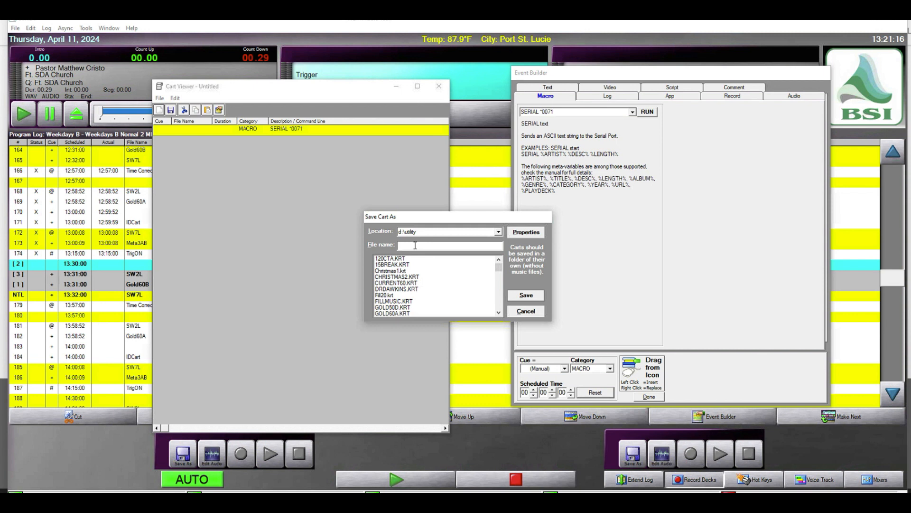
pyautogui.write('SW')
pyautogui.write('I')
pyautogui.write('7L')
# Enter "SW7L Relevant Radio Sat ON AIR" as the title in the cart's properties, and save the cart
pyautogui.click(522, 233)
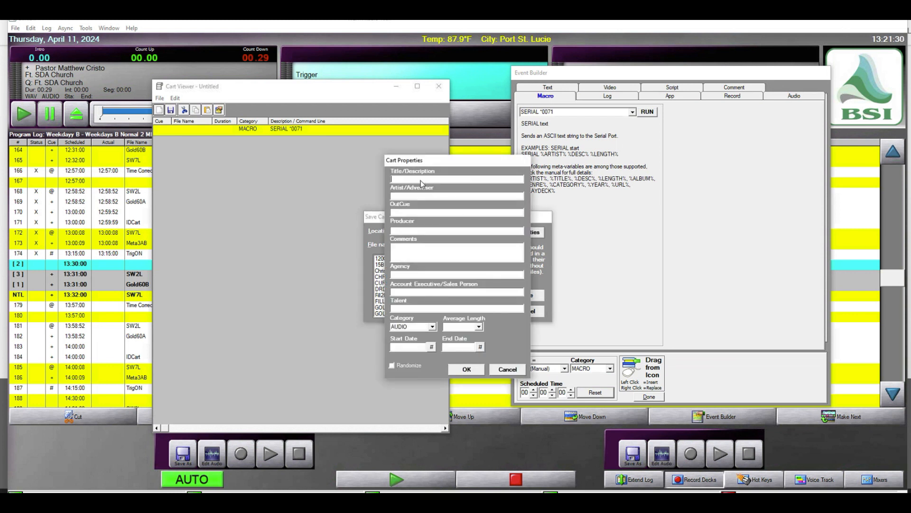
pyautogui.write('SW7L')
pyautogui.write('Relevant Tadio')
pyautogui.press('BackSpace')
pyautogui.press('BackSpace')
pyautogui.press('BackSpace')
pyautogui.press('BackSpace')
pyautogui.write('Radio Sat ON AIR')
pyautogui.click(466, 369)
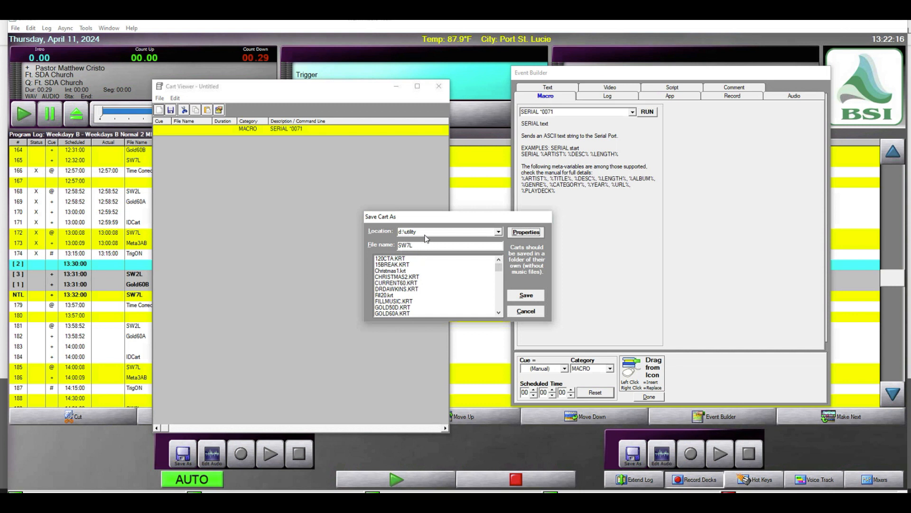
pyautogui.click(526, 295)
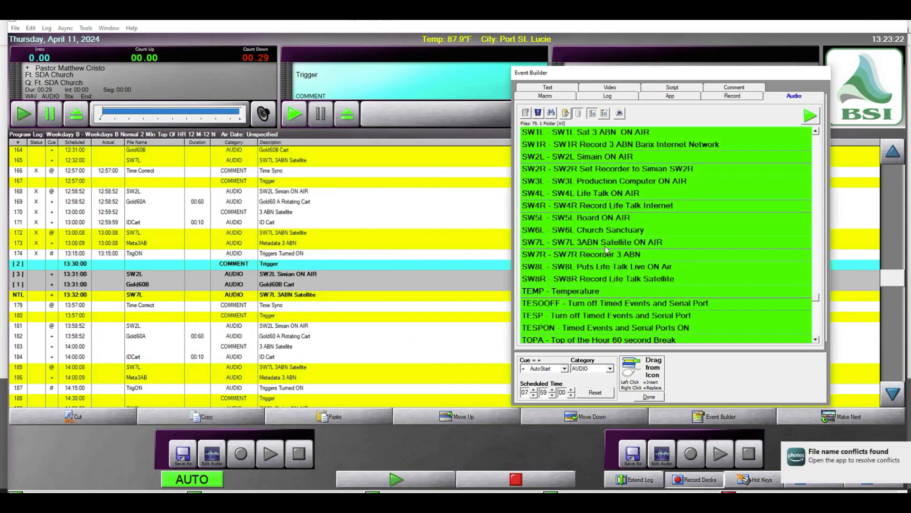
# Open the SW7L cart from the audio list to examine its macro command, and close it
pyautogui.click(606, 243)
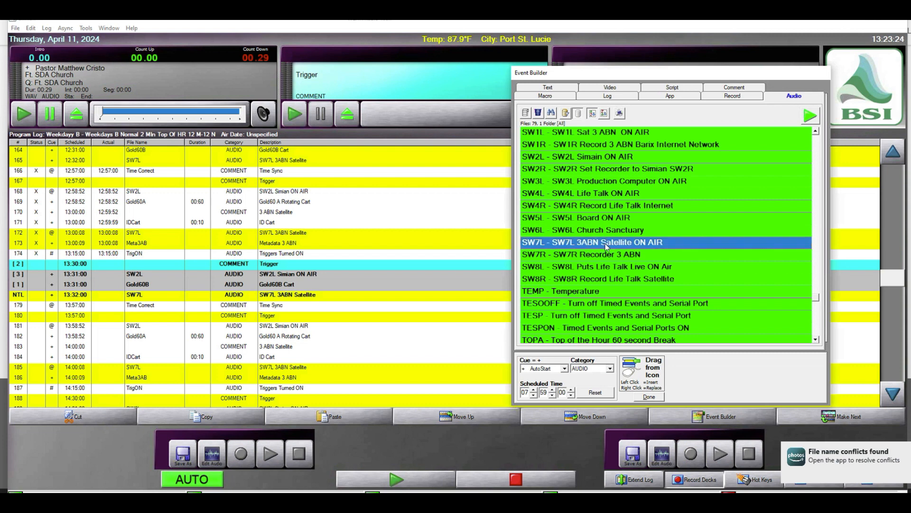
pyautogui.rightClick(606, 242)
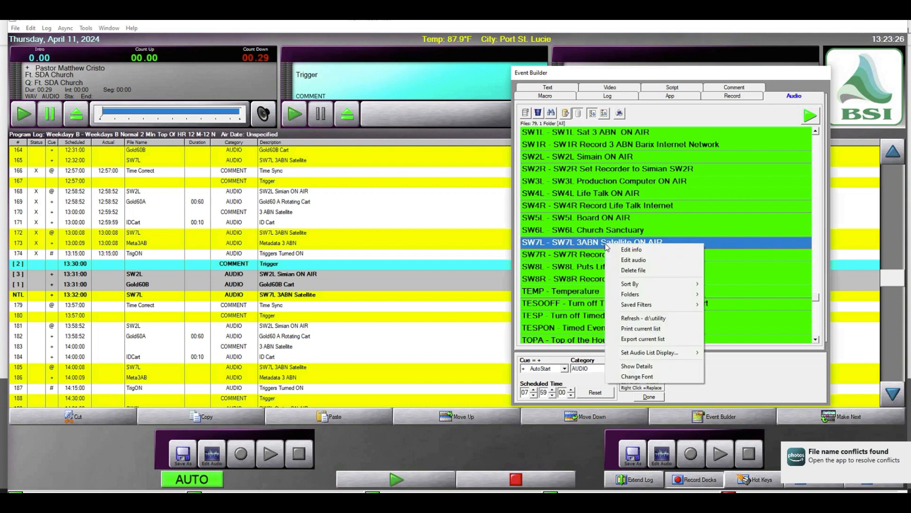
pyautogui.click(628, 251)
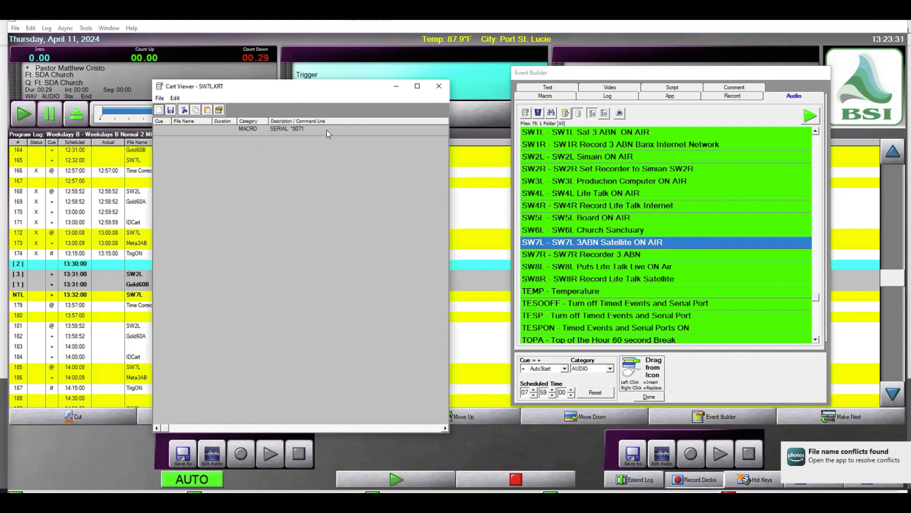
pyautogui.click(439, 88)
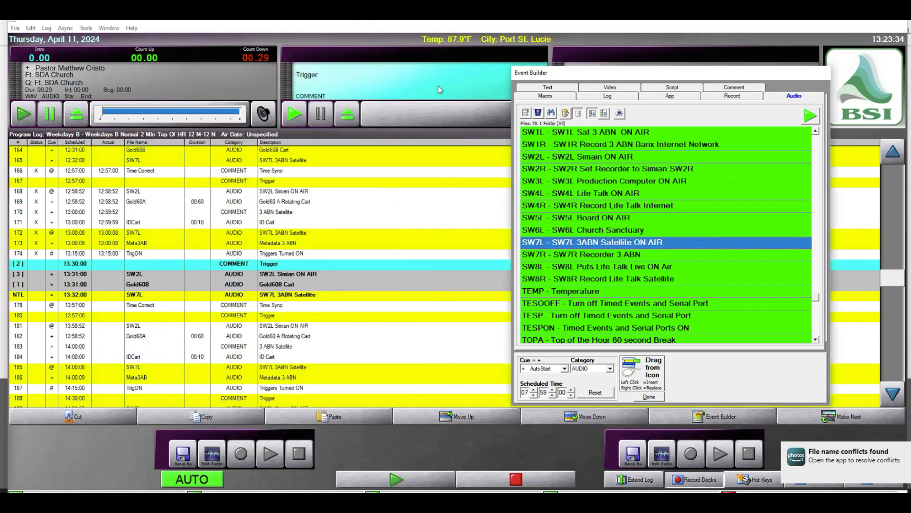
# Open the SW7R cart from the audio list to examine its macro command
pyautogui.click(610, 259)
pyautogui.rightClick(611, 258)
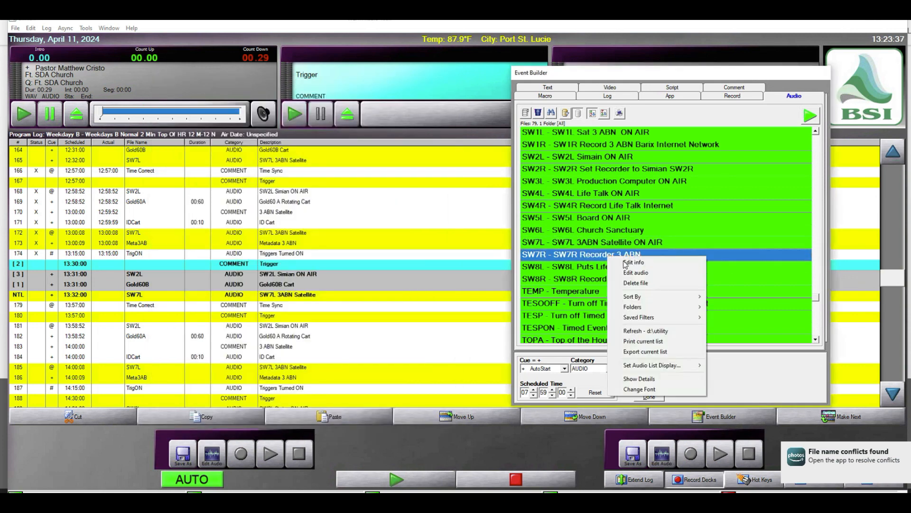
pyautogui.click(633, 262)
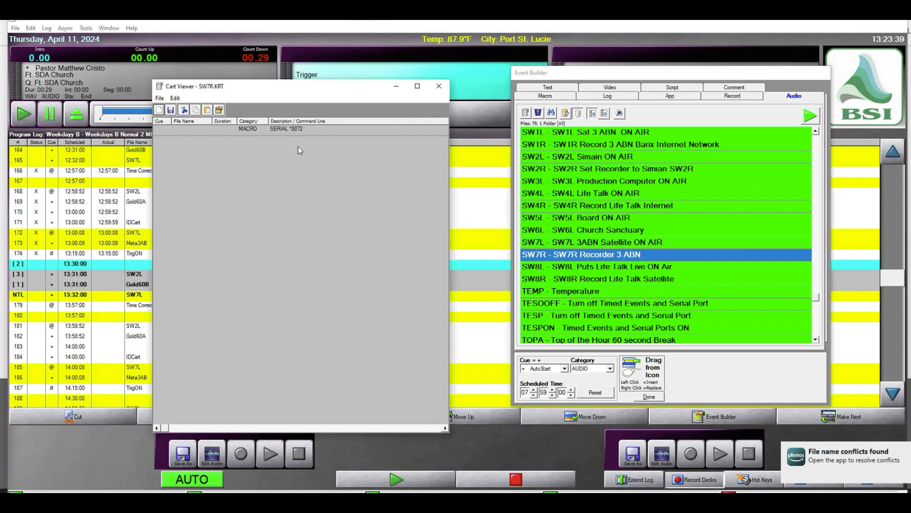